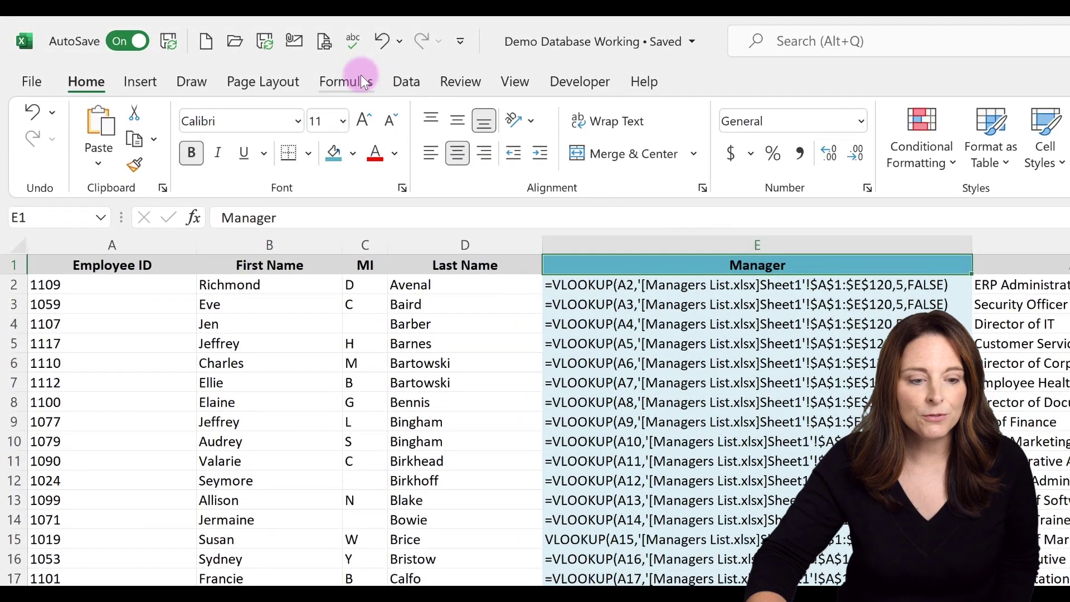
# Turn off Show Formulas on the Formulas tab so cells display calculated results
pyautogui.click(357, 78)
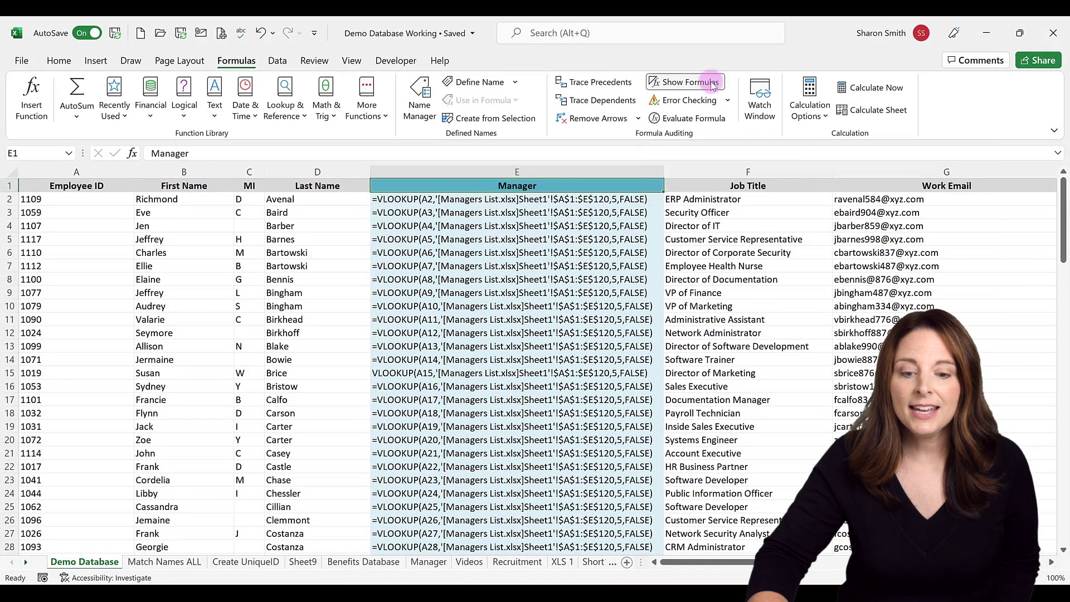
pyautogui.click(702, 84)
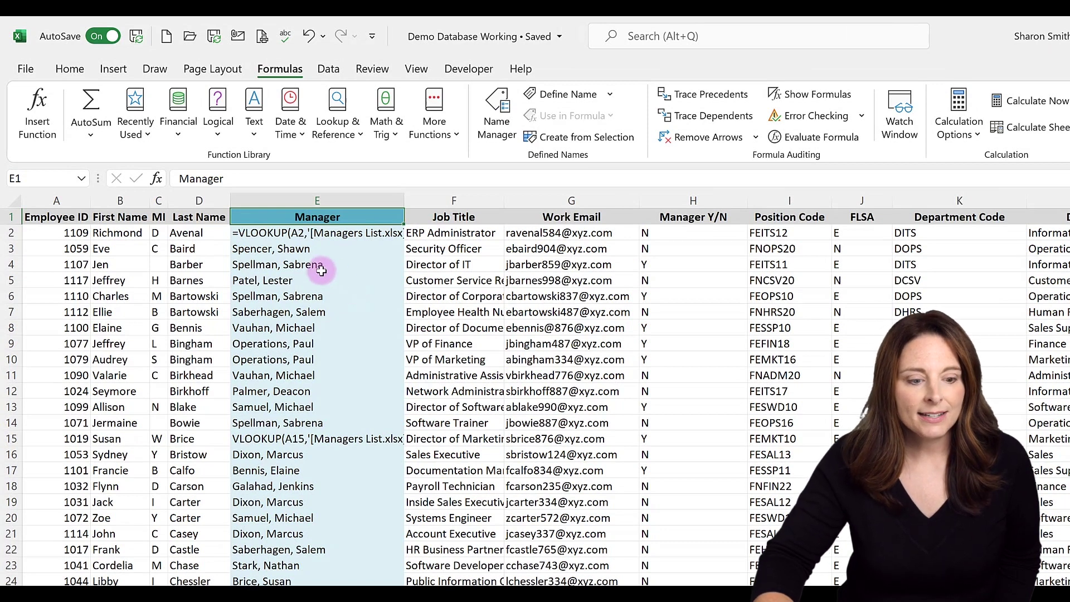
pyautogui.click(344, 251)
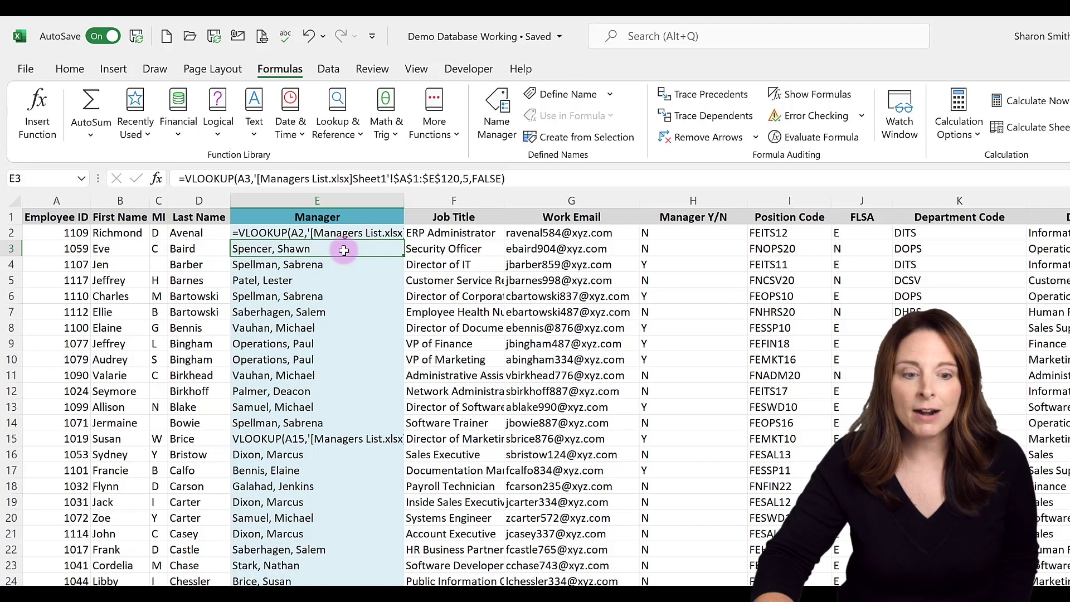
pyautogui.rightClick(344, 250)
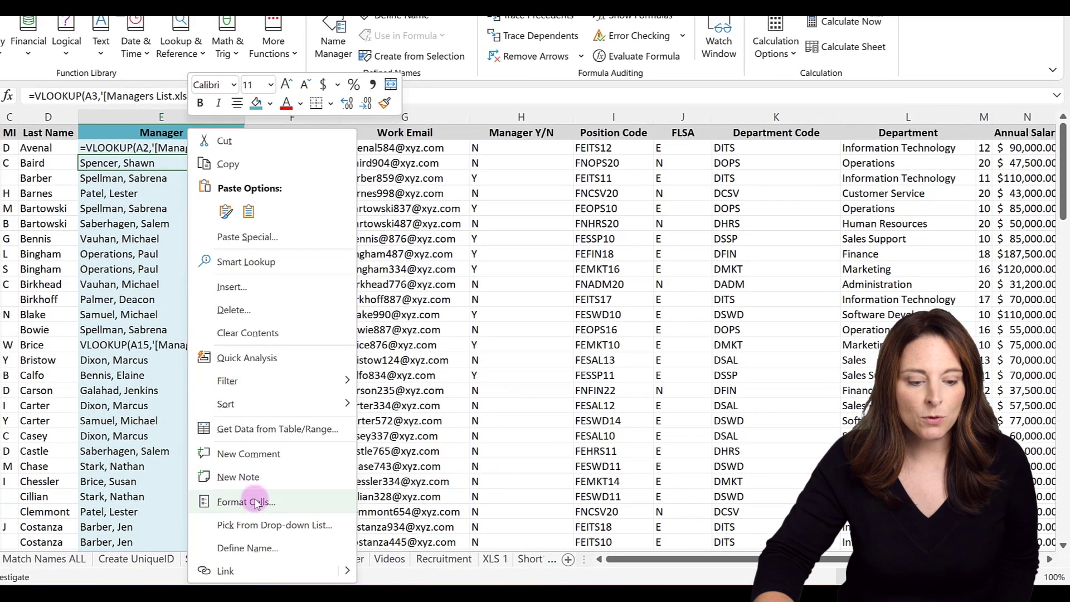
pyautogui.click(368, 563)
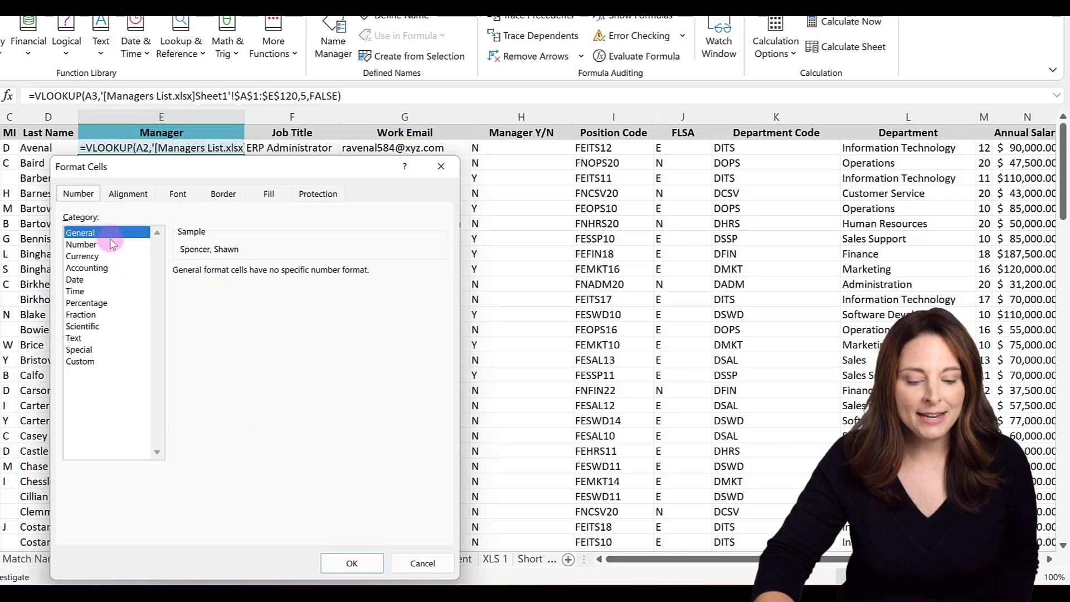
pyautogui.click(341, 564)
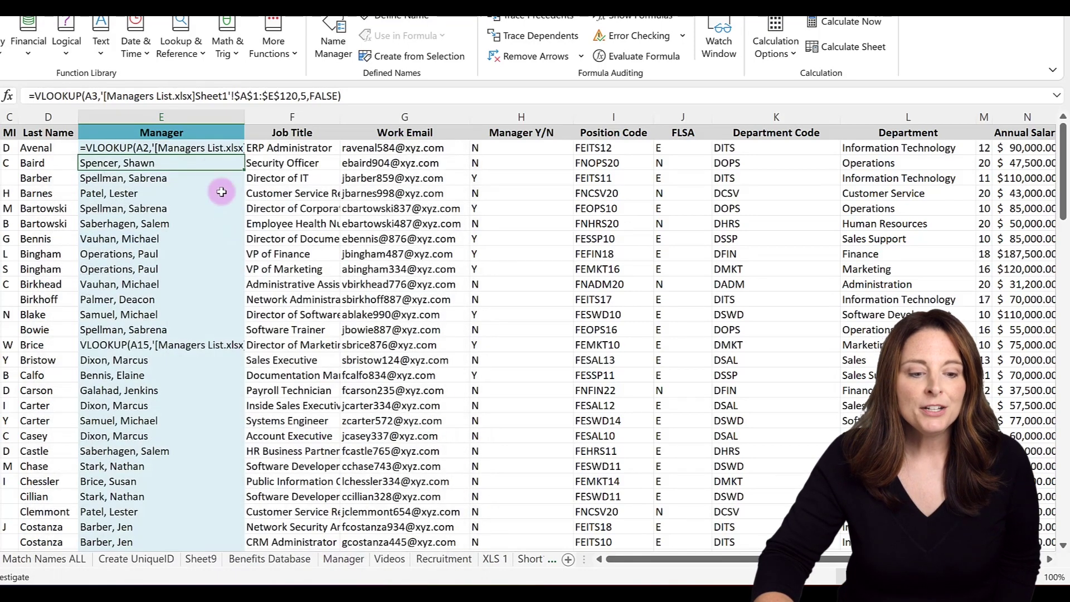
# Change cell E2's number format from Text to General
pyautogui.click(195, 148)
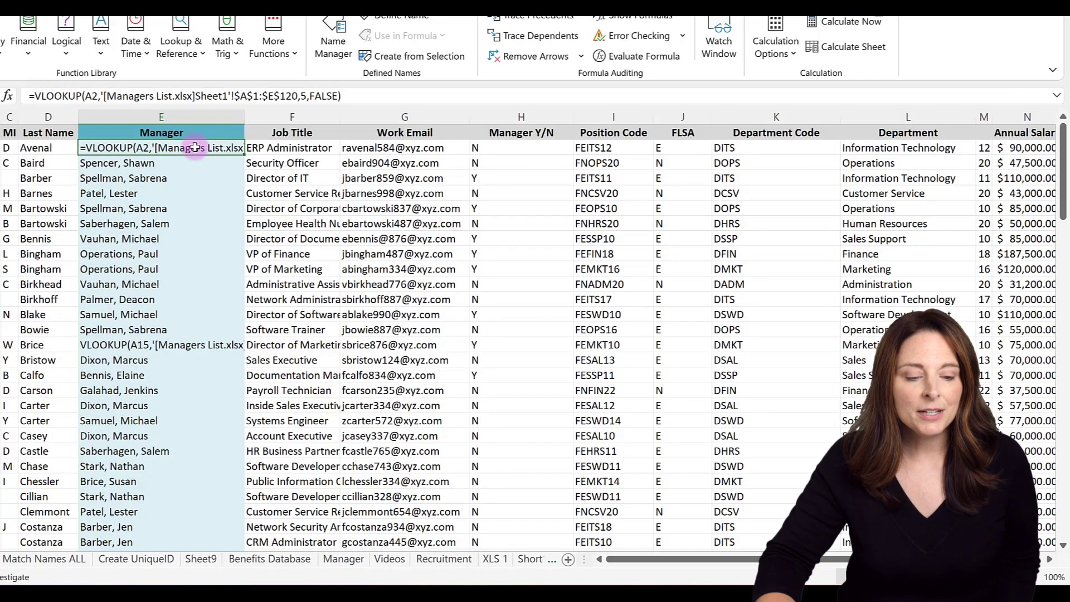
pyautogui.rightClick(195, 148)
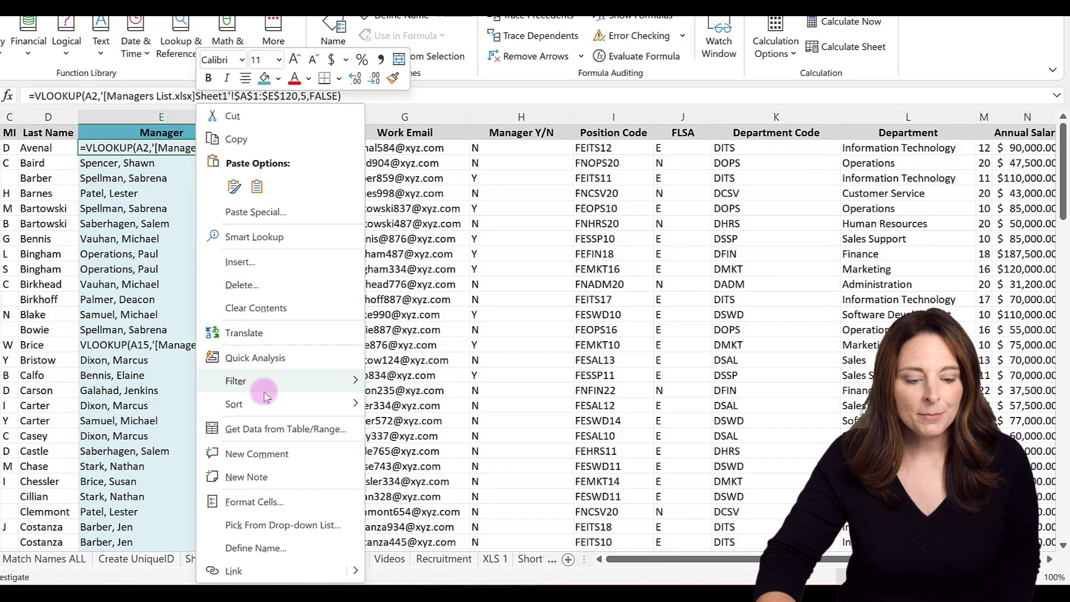
pyautogui.click(286, 505)
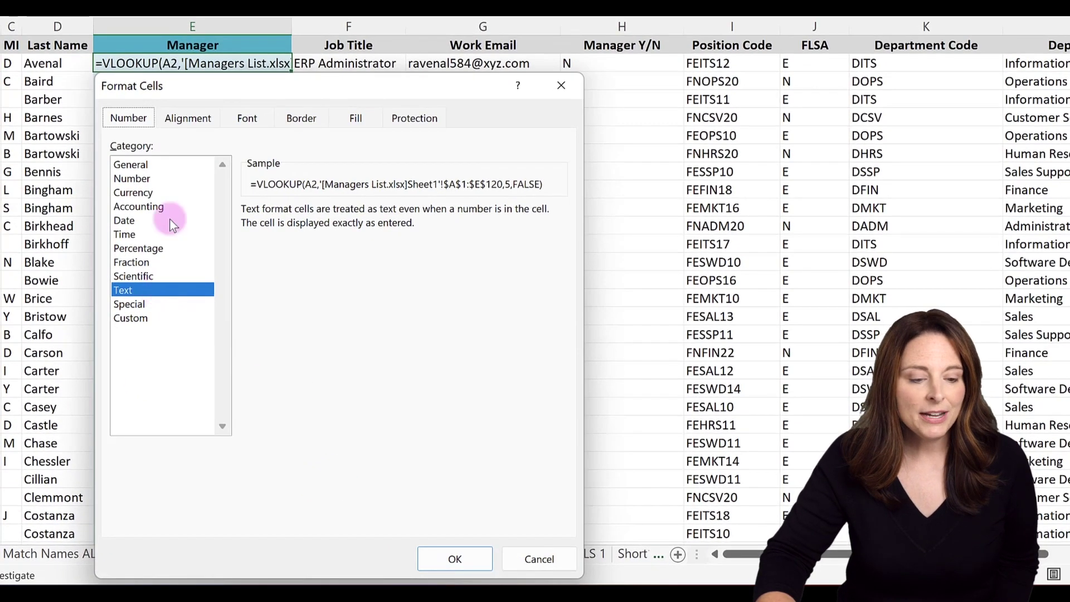
pyautogui.click(153, 166)
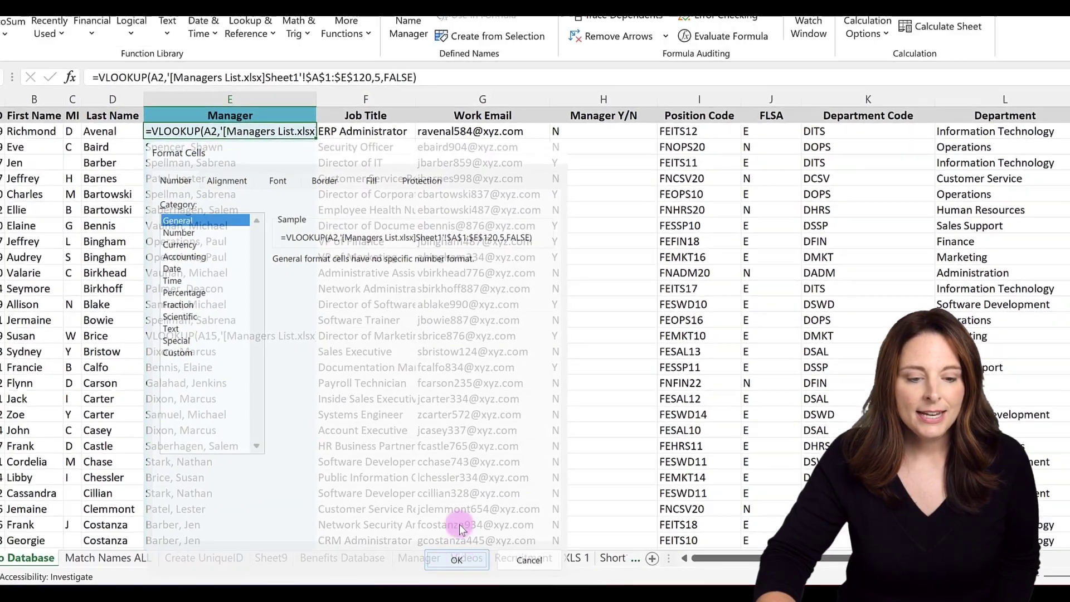
pyautogui.click(460, 563)
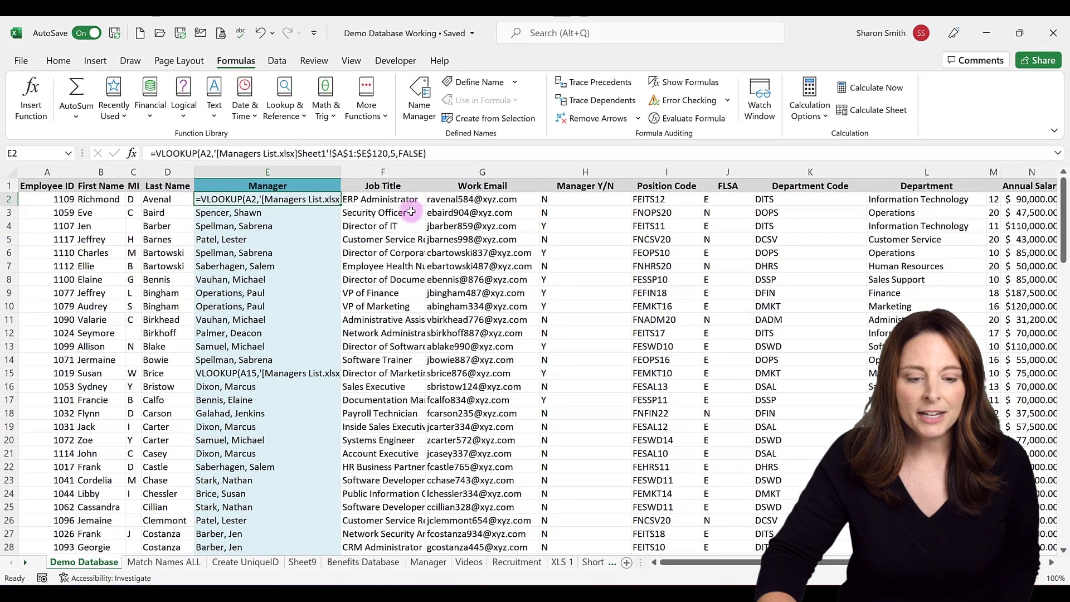
# Re-enter E2's VLOOKUP formula so it calculates and shows the manager name
pyautogui.click(432, 150)
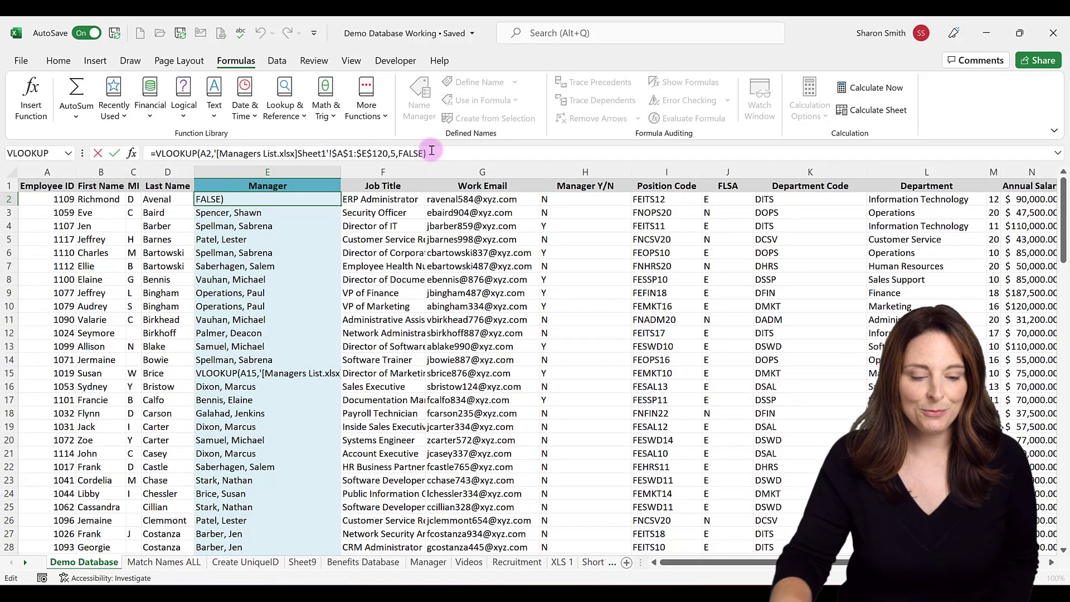
pyautogui.press('Return')
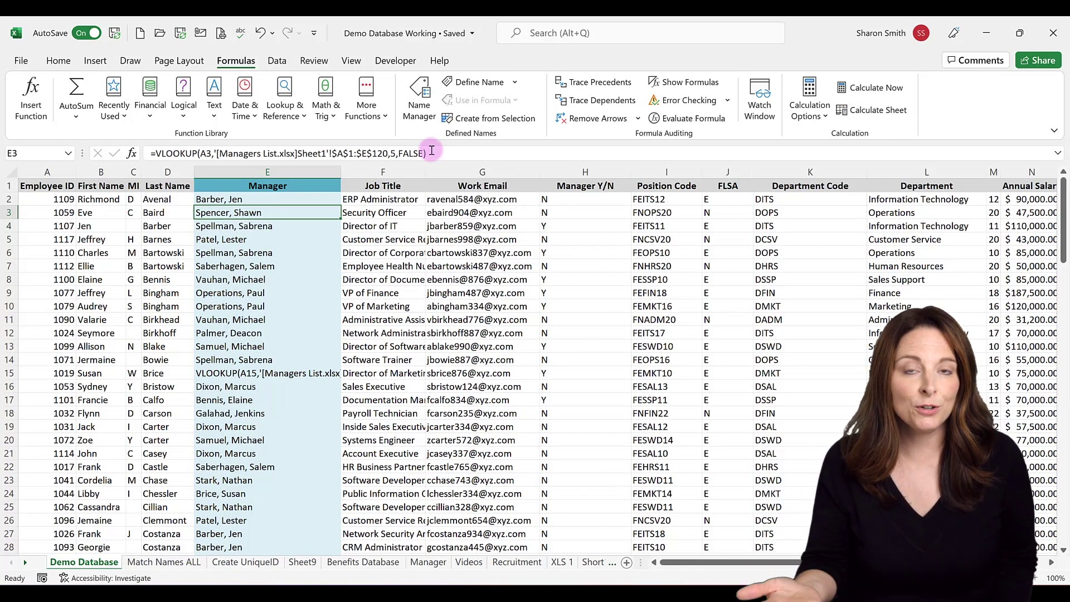
pyautogui.press('Up')
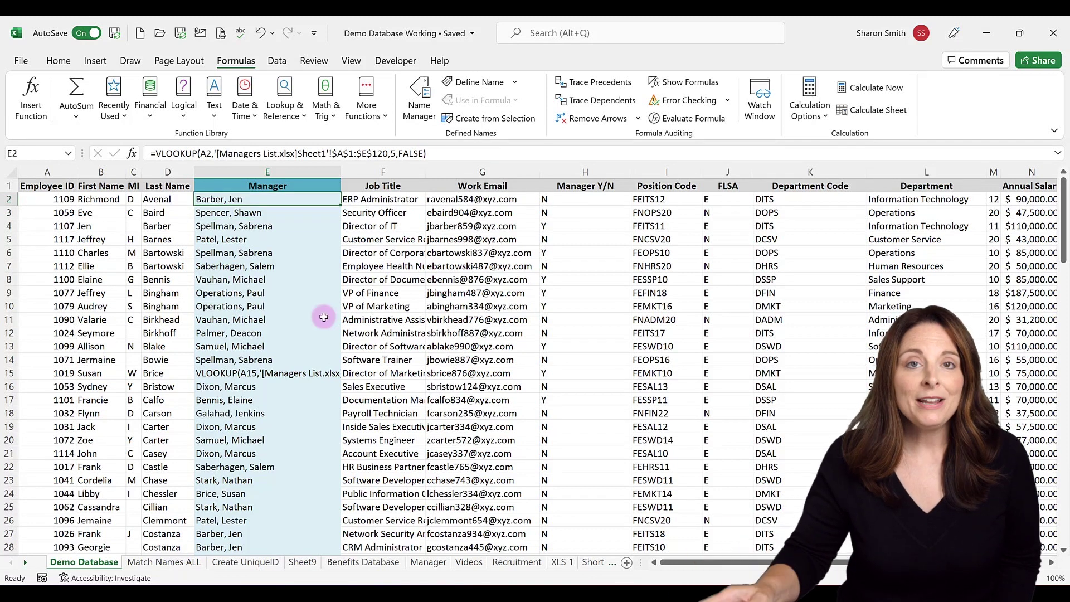
pyautogui.press('Down')
pyautogui.press('Down')
pyautogui.press('Down')
pyautogui.press('Down')
pyautogui.press('Down')
pyautogui.press('Down')
pyautogui.press('Down')
pyautogui.press('Down')
pyautogui.press('Down')
pyautogui.press('Down')
pyautogui.press('Down')
pyautogui.press('Down')
pyautogui.press('Down')
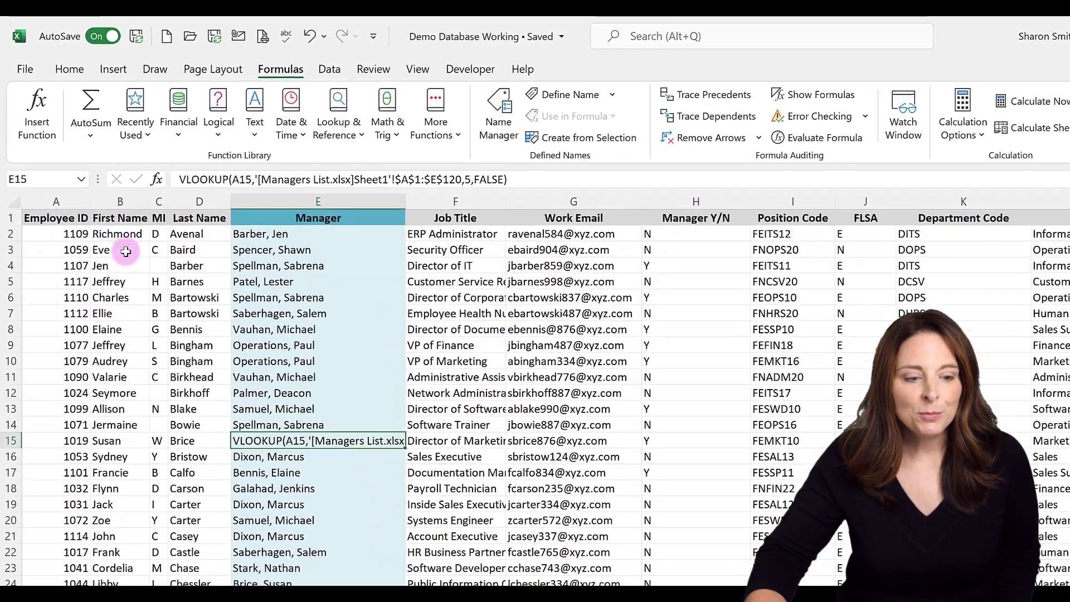
# Add the missing = at the start of E15's VLOOKUP formula and commit it
pyautogui.click(175, 180)
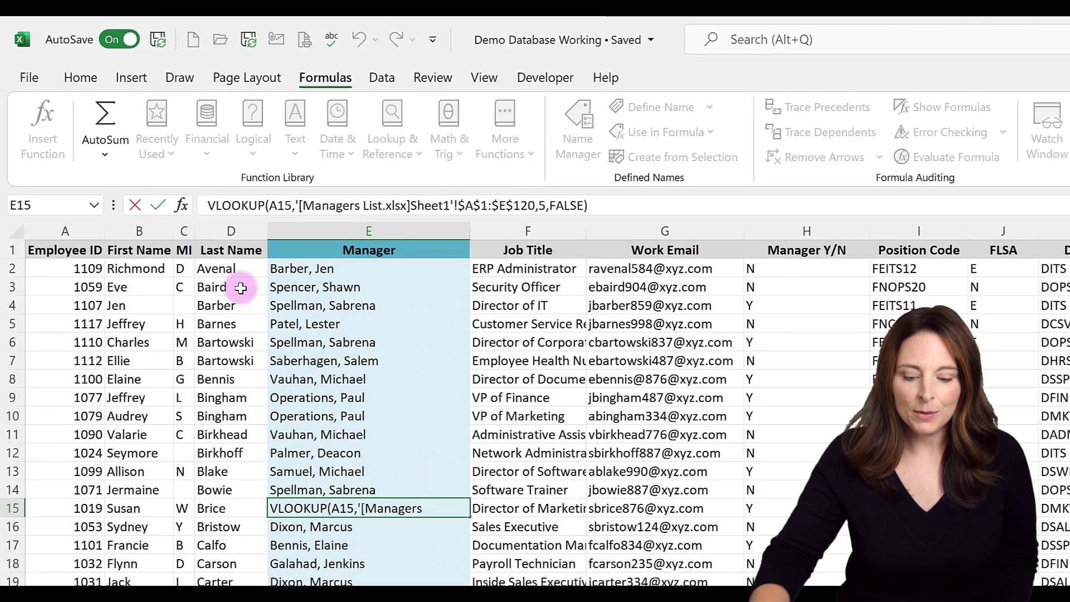
pyautogui.write('=')
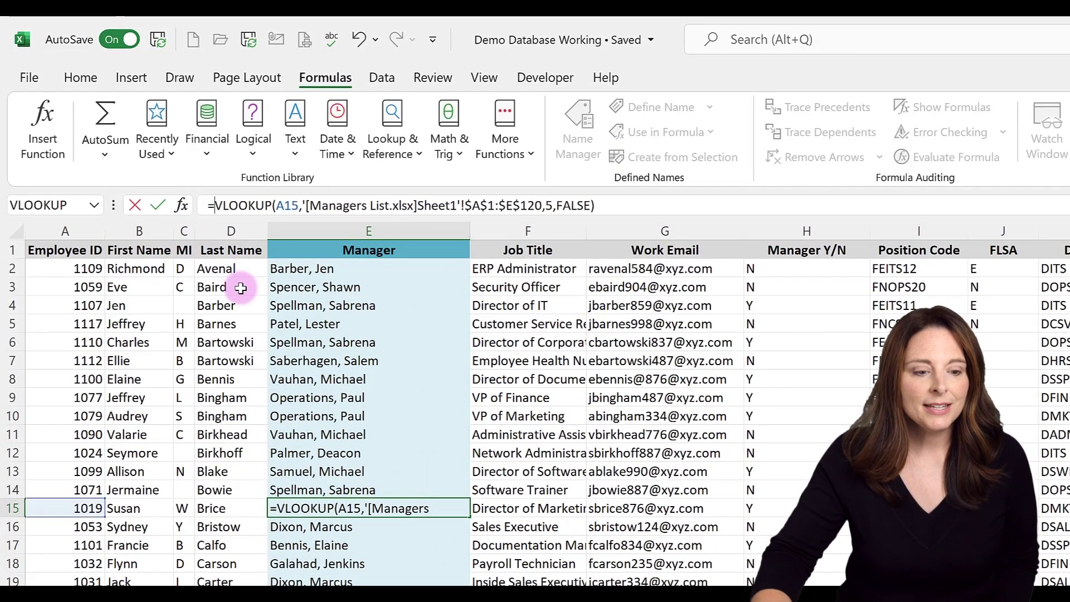
pyautogui.click(611, 205)
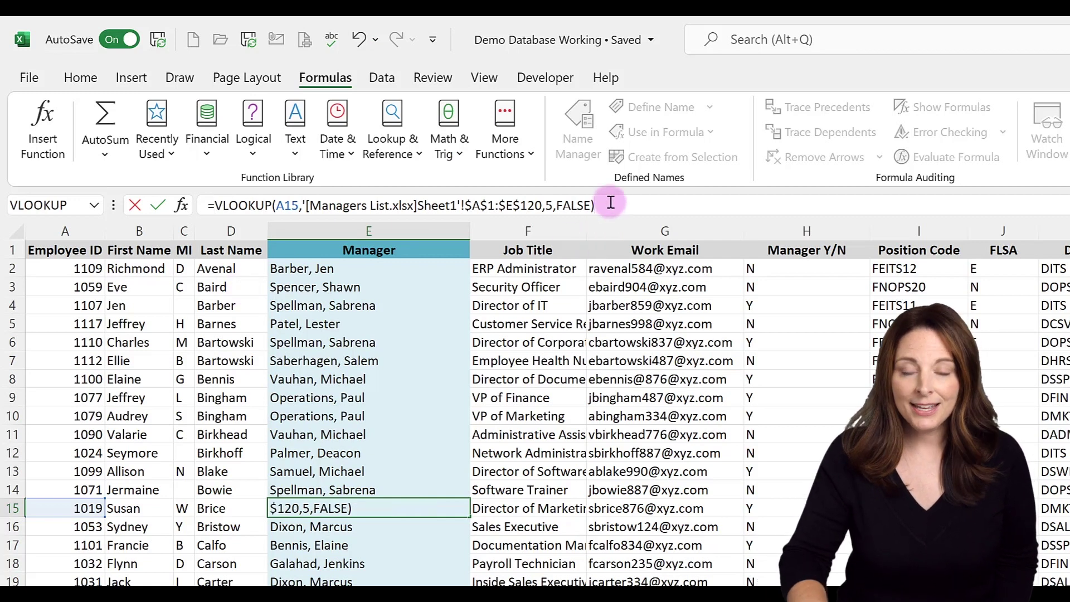
pyautogui.press('Return')
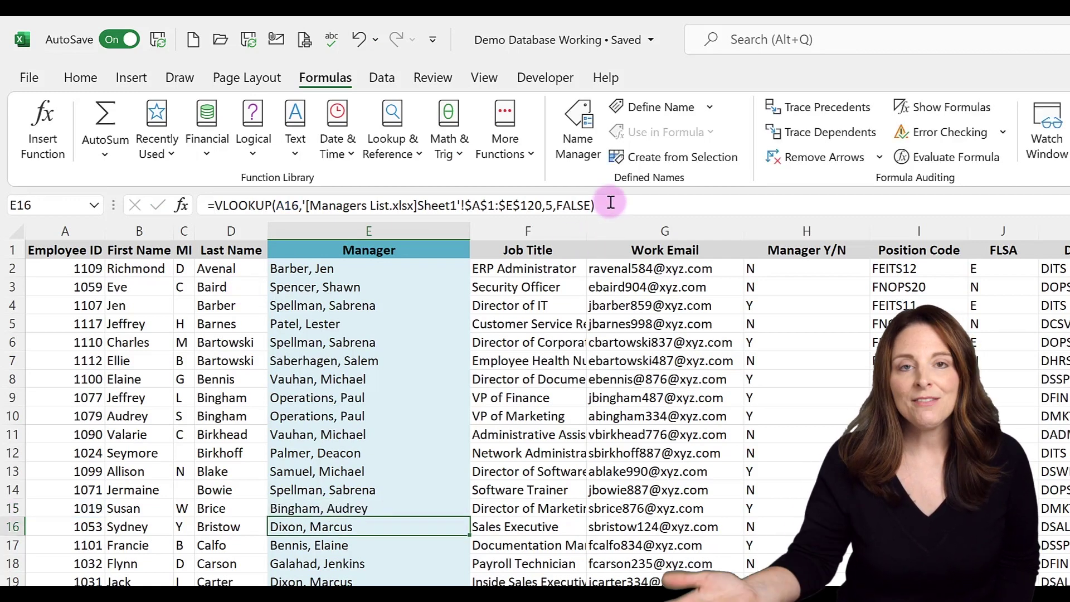